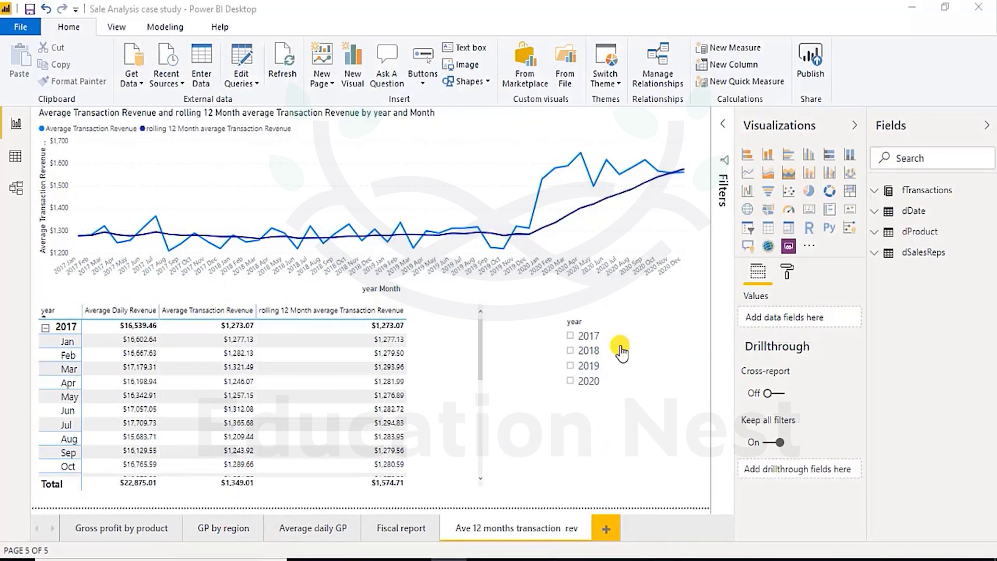
Step: Publish 'Sale Analysis case study.pbix' to My workspace in the Power BI service
{"action": "left_click", "coordinate": [811, 63]}
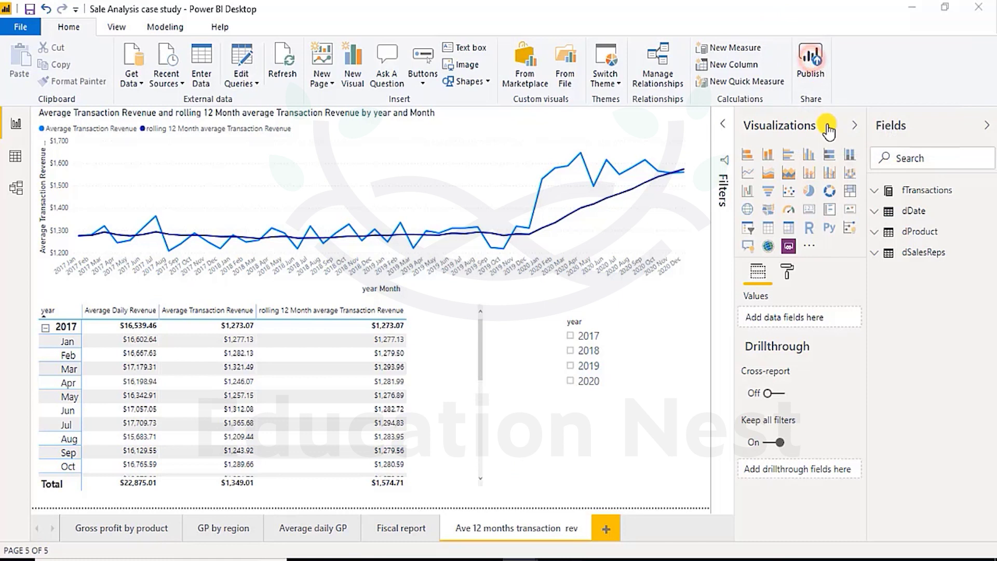
{"action": "left_click", "coordinate": [813, 60]}
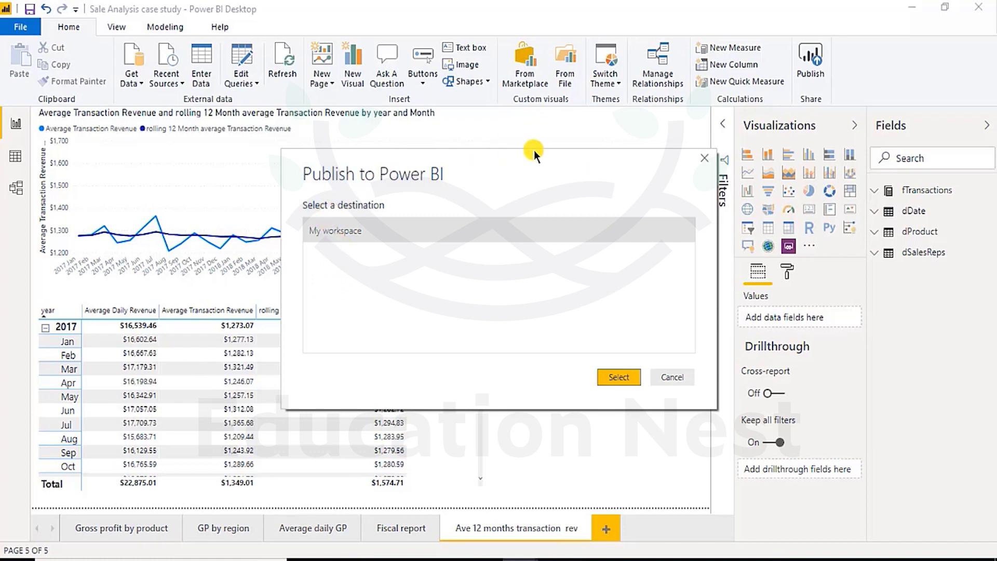
{"action": "left_click", "coordinate": [333, 230]}
{"action": "left_click", "coordinate": [619, 377]}
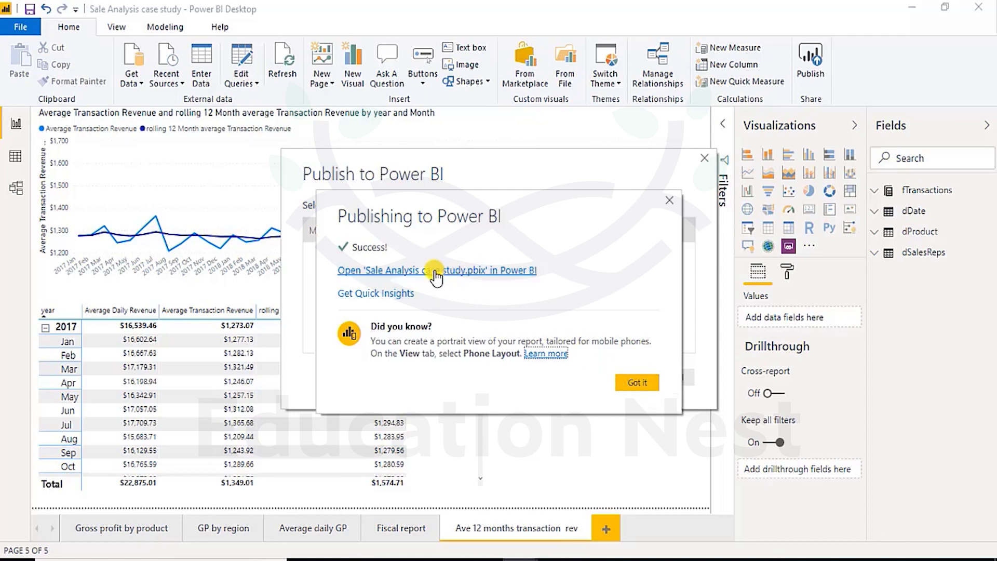
Step: Open the published report online, sign in, and launch Sale Analysis case study from My workspace
{"action": "left_click", "coordinate": [435, 270]}
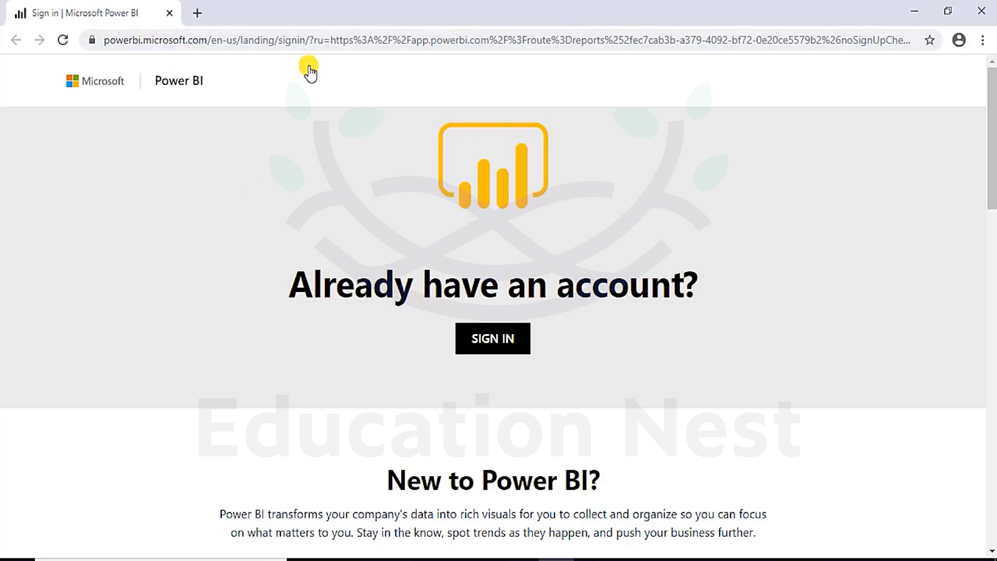
{"action": "left_click", "coordinate": [494, 340]}
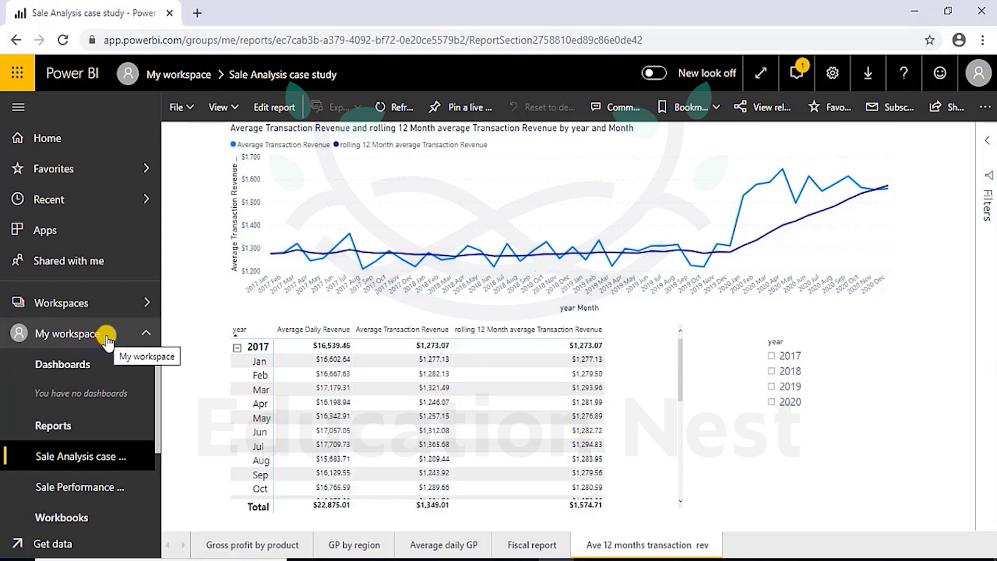
{"action": "left_click", "coordinate": [78, 465]}
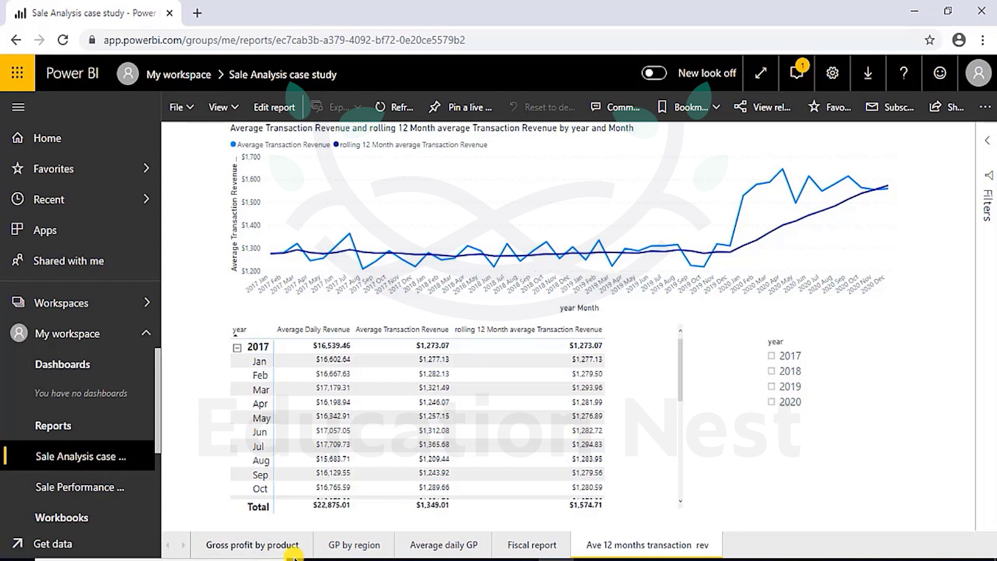
Step: Browse the Gross profit by product, GP by region and Average daily GP pages
{"action": "left_click", "coordinate": [265, 545]}
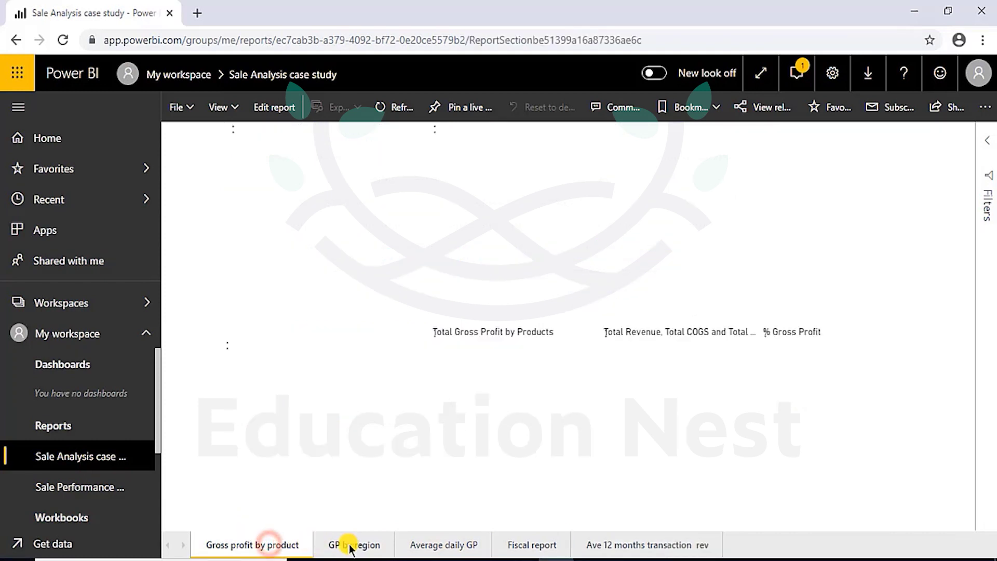
{"action": "left_click", "coordinate": [359, 546]}
{"action": "left_click", "coordinate": [430, 542]}
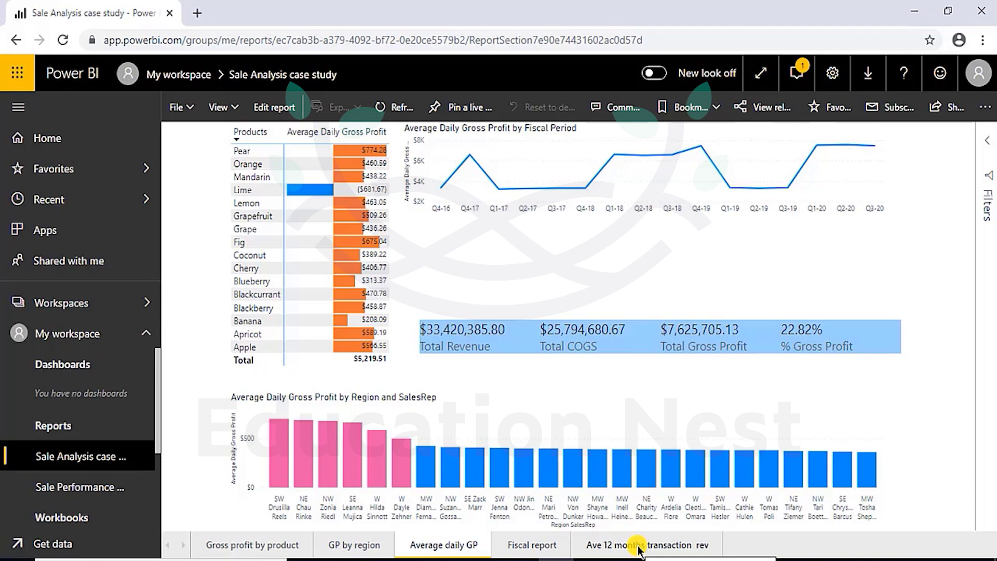
Step: Put the report into edit mode and collapse the Fields and Visualizations panes
{"action": "left_click", "coordinate": [263, 110]}
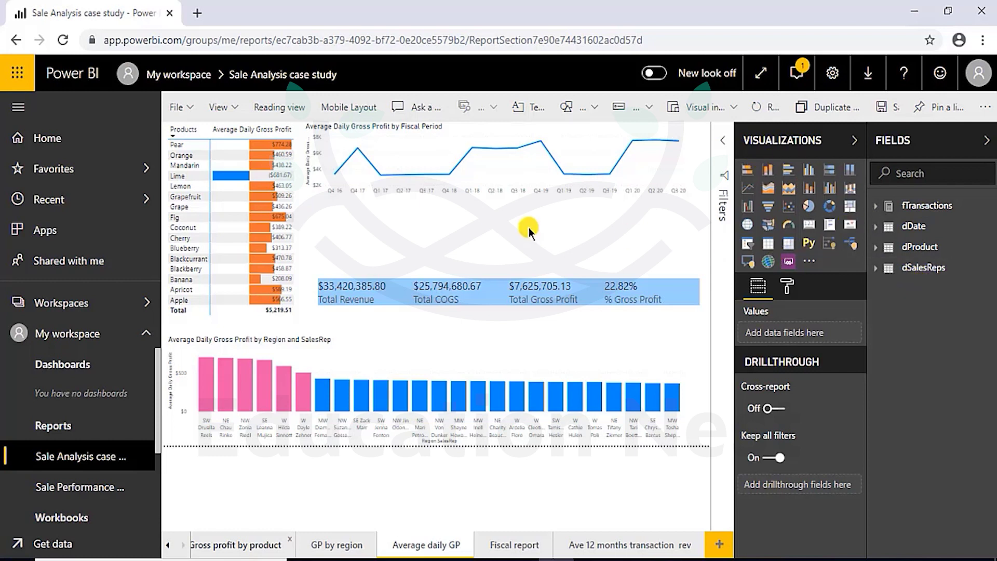
{"action": "left_click", "coordinate": [988, 143]}
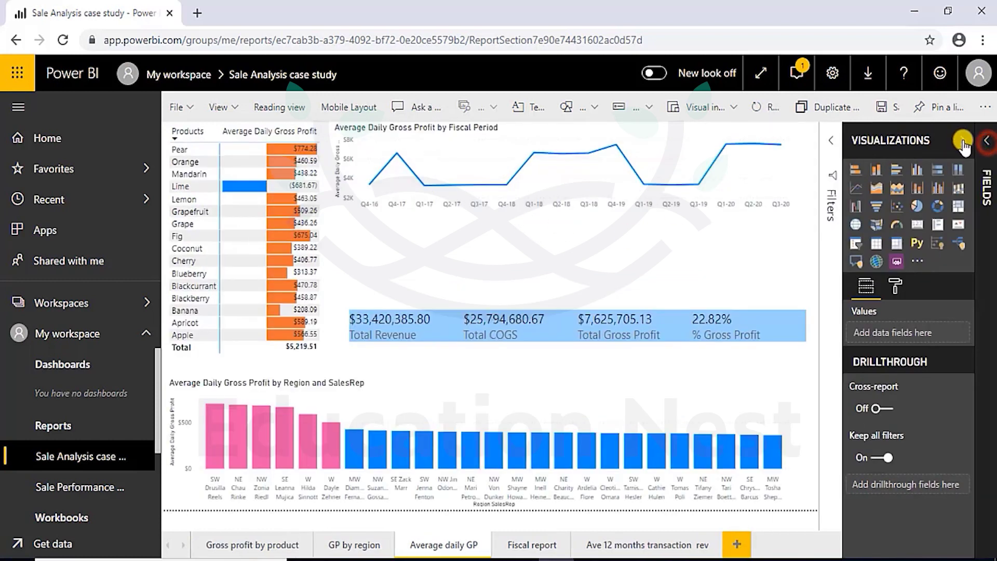
{"action": "left_click", "coordinate": [971, 140]}
Step: Cross-filter the page by Coconut and an NW sales rep, clear it, then show GP by region
{"action": "left_click", "coordinate": [574, 186]}
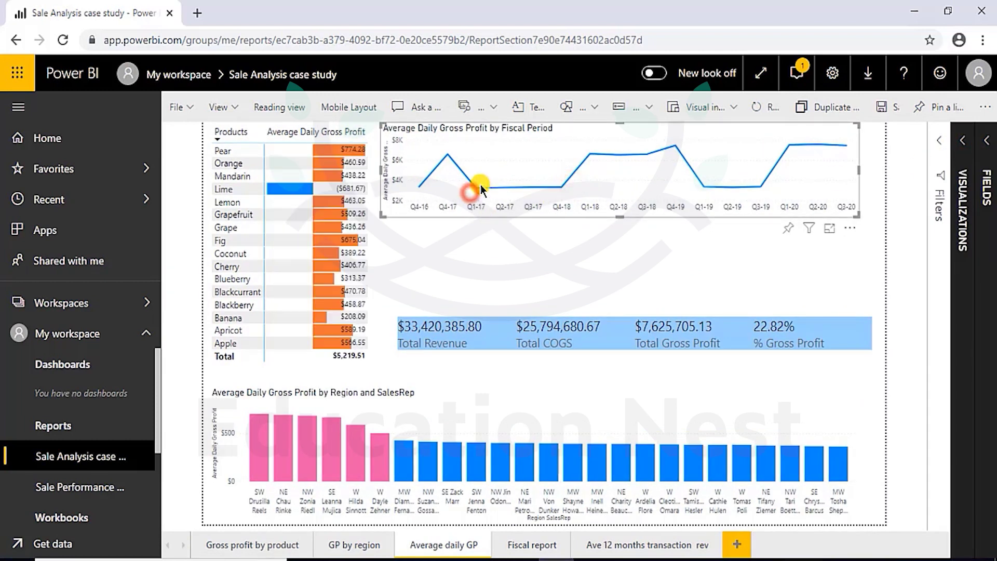
{"action": "left_click", "coordinate": [344, 255]}
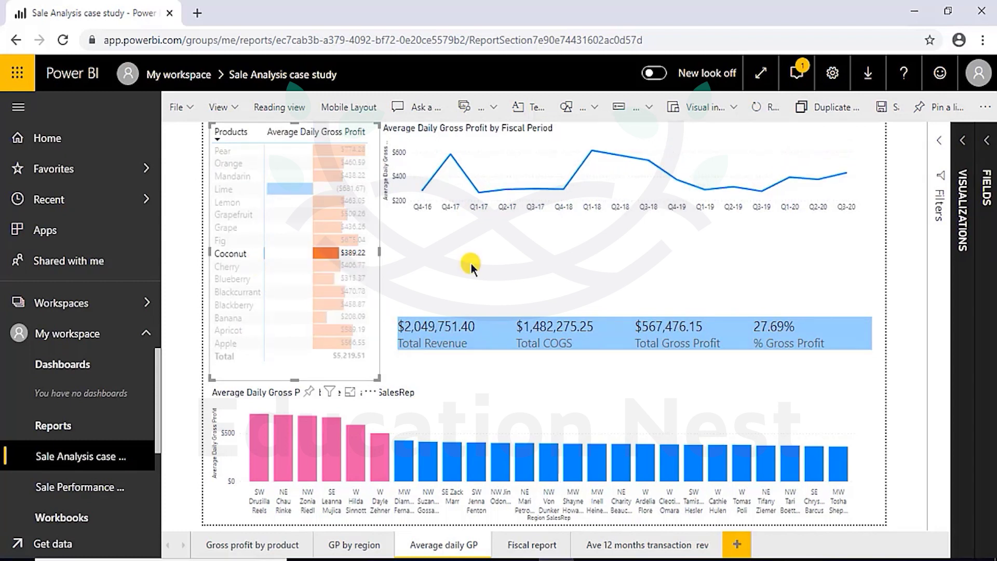
{"action": "left_click", "coordinate": [313, 431]}
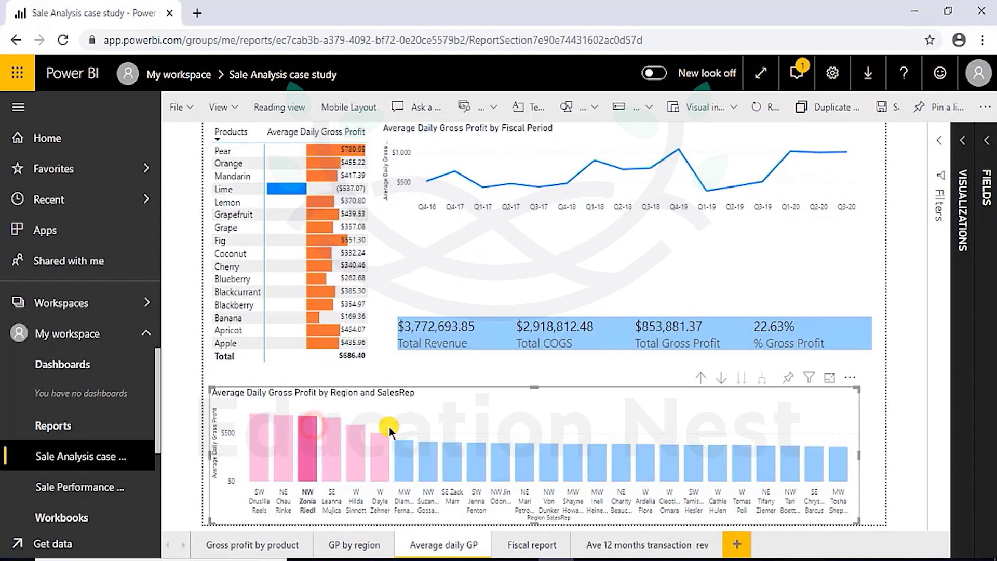
{"action": "left_click", "coordinate": [462, 467]}
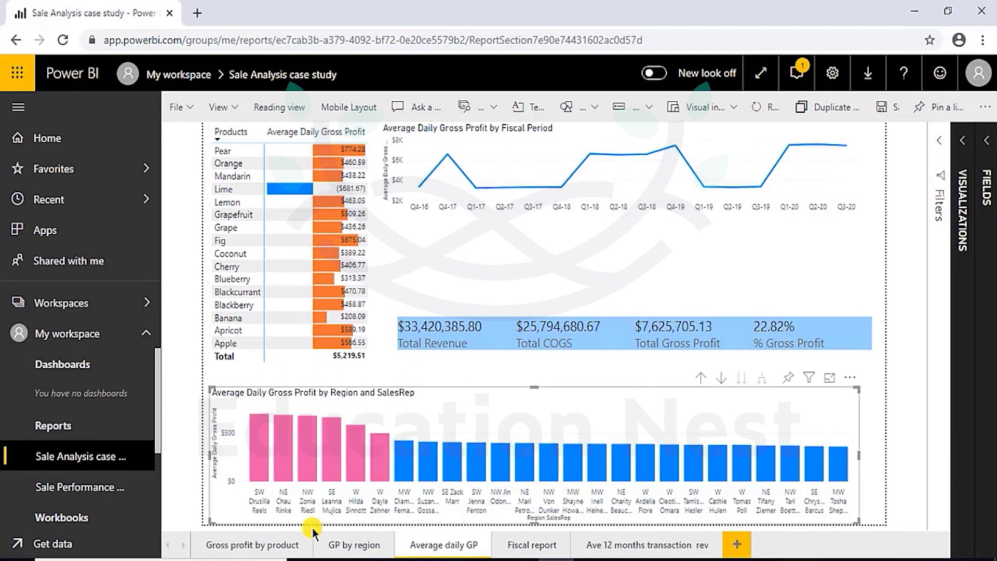
{"action": "left_click", "coordinate": [327, 543]}
Step: Hide and re-show the Region/SalesRep slicer panel twice, then list the File menu's save and export options
{"action": "left_click", "coordinate": [292, 301]}
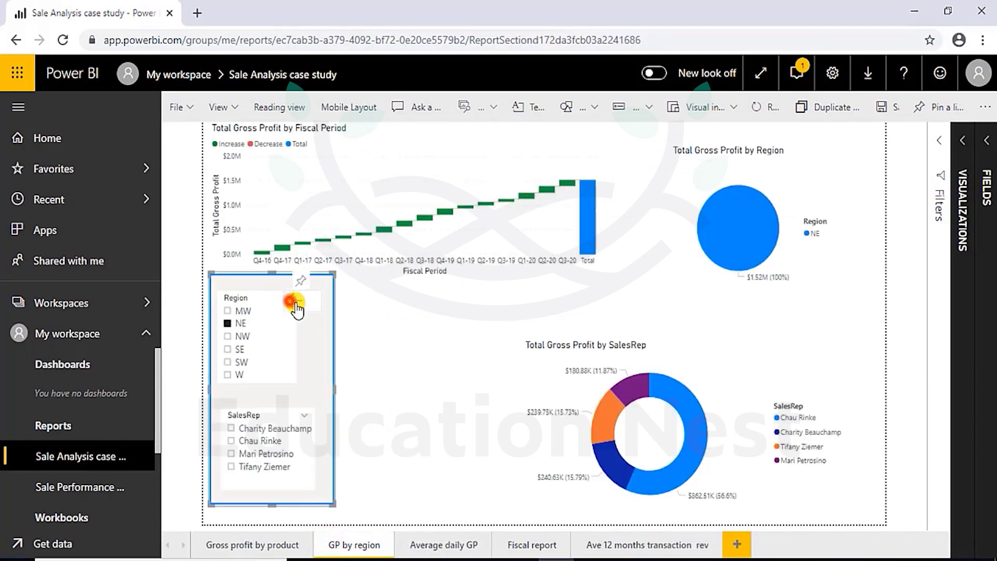
{"action": "left_click", "coordinate": [188, 296]}
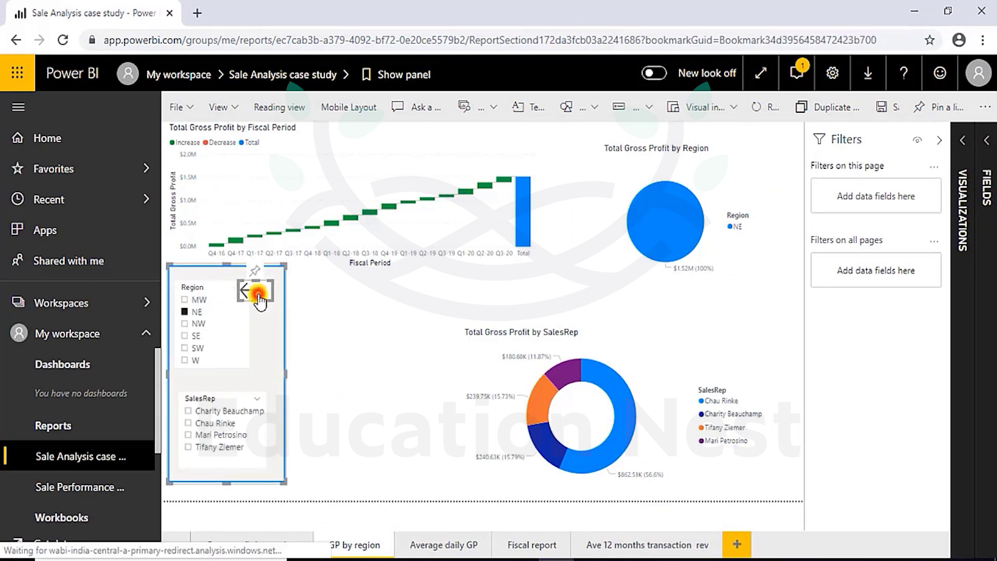
{"action": "left_click", "coordinate": [257, 294]}
{"action": "left_click", "coordinate": [183, 289]}
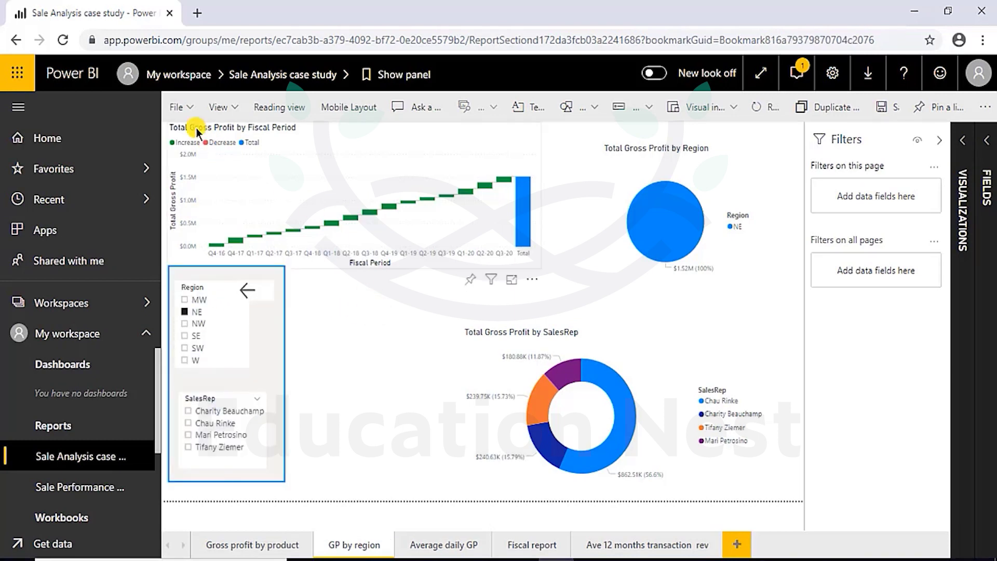
{"action": "left_click", "coordinate": [197, 109]}
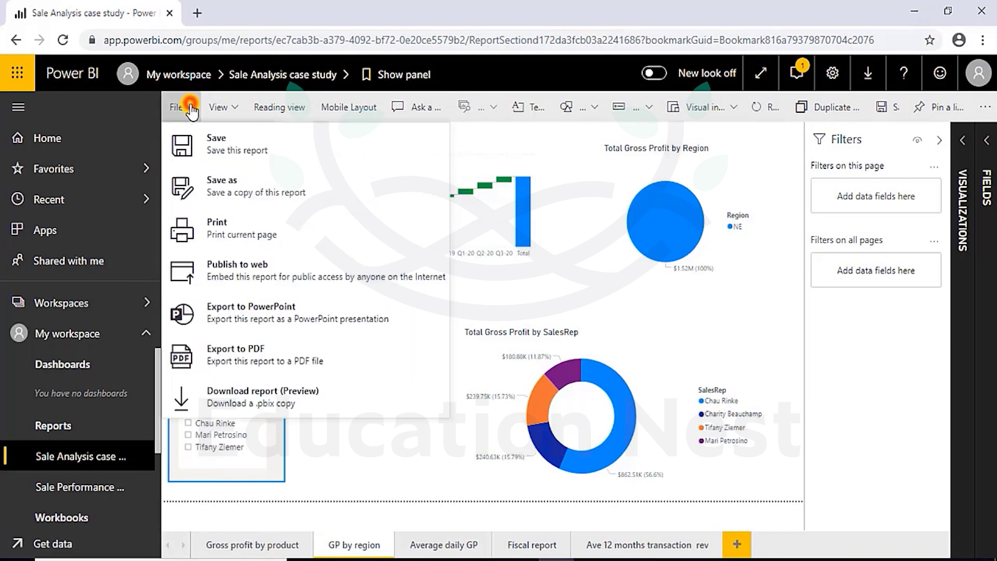
Step: Close the File menu, return the report to reading view and start sharing it
{"action": "left_click", "coordinate": [334, 69]}
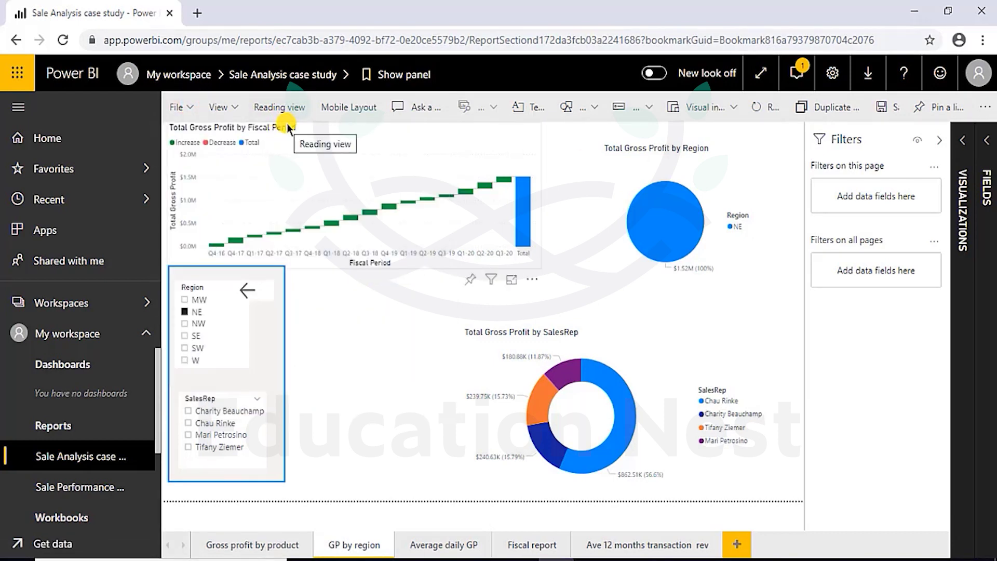
{"action": "left_click", "coordinate": [279, 110]}
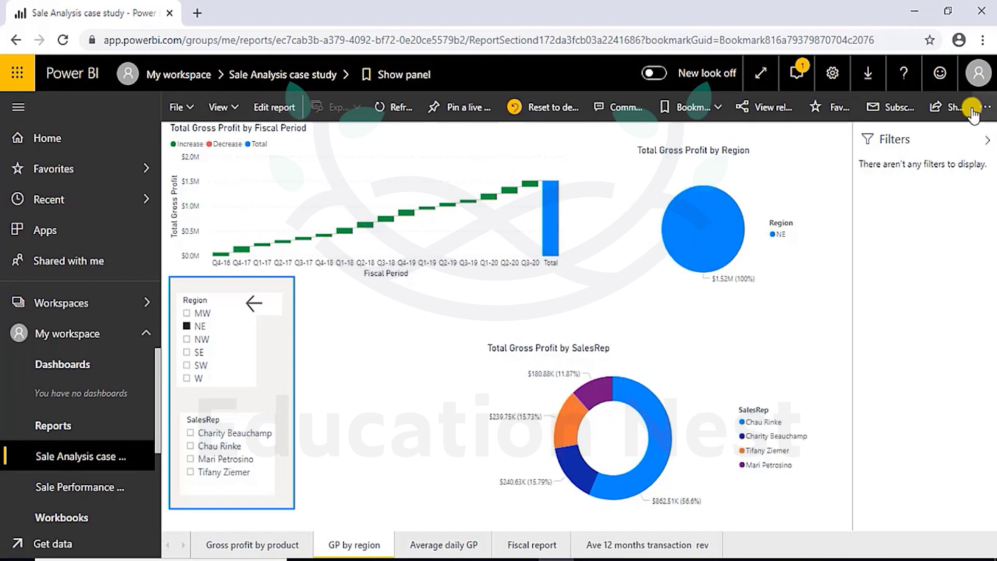
{"action": "left_click", "coordinate": [953, 108]}
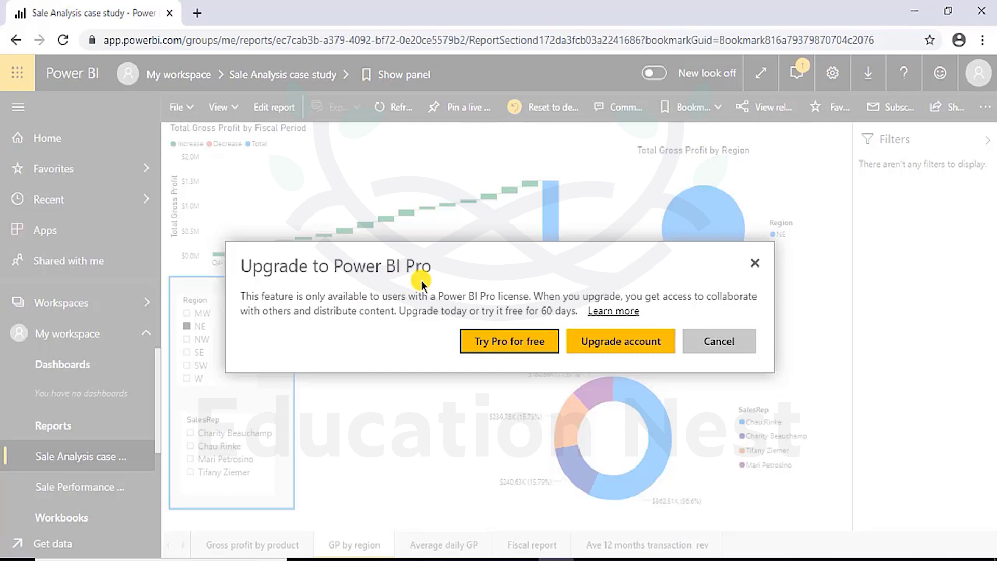
Step: Start the free Pro trial and email the report to a recipient with a short message
{"action": "left_click", "coordinate": [508, 342]}
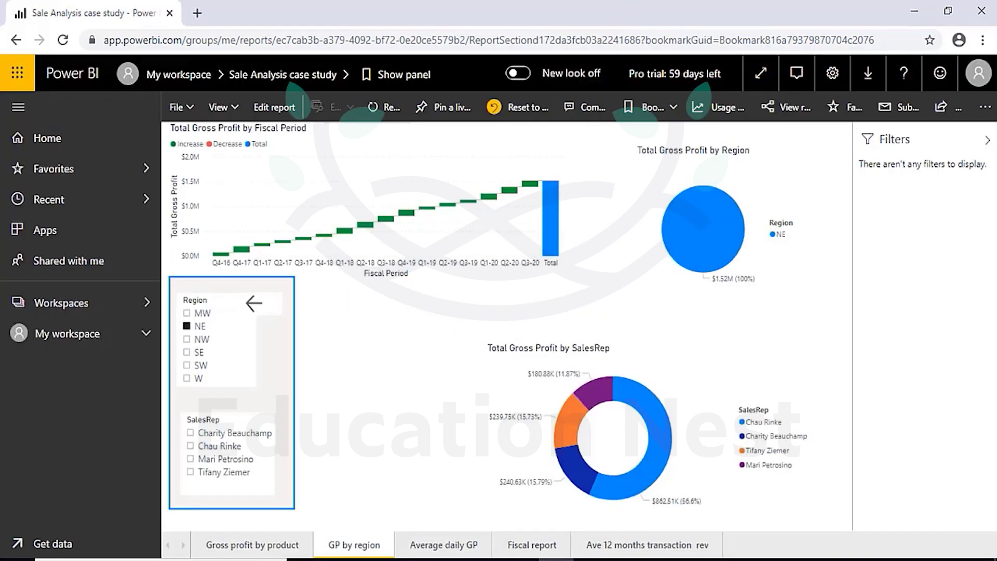
{"action": "left_click", "coordinate": [957, 109]}
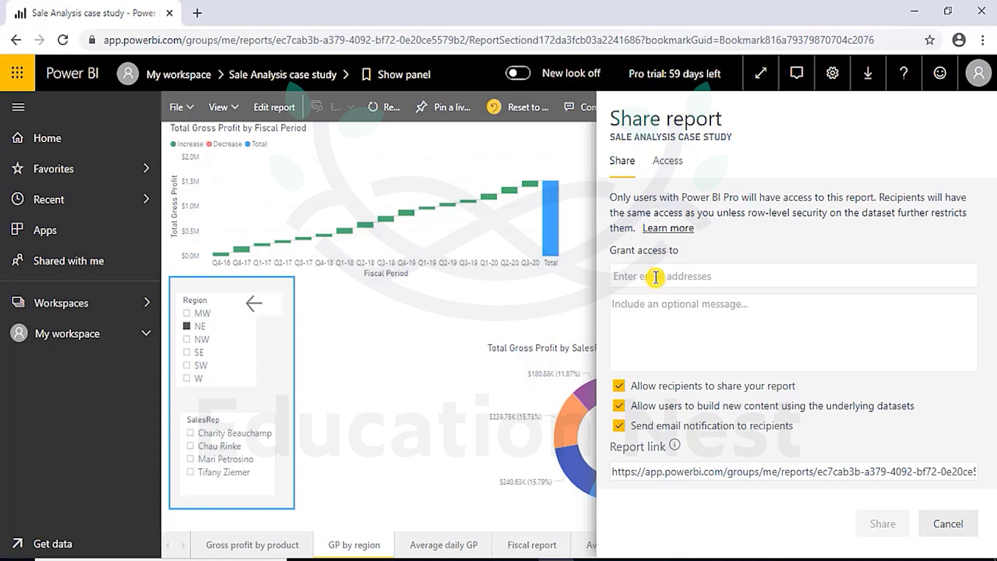
{"action": "left_click", "coordinate": [646, 332]}
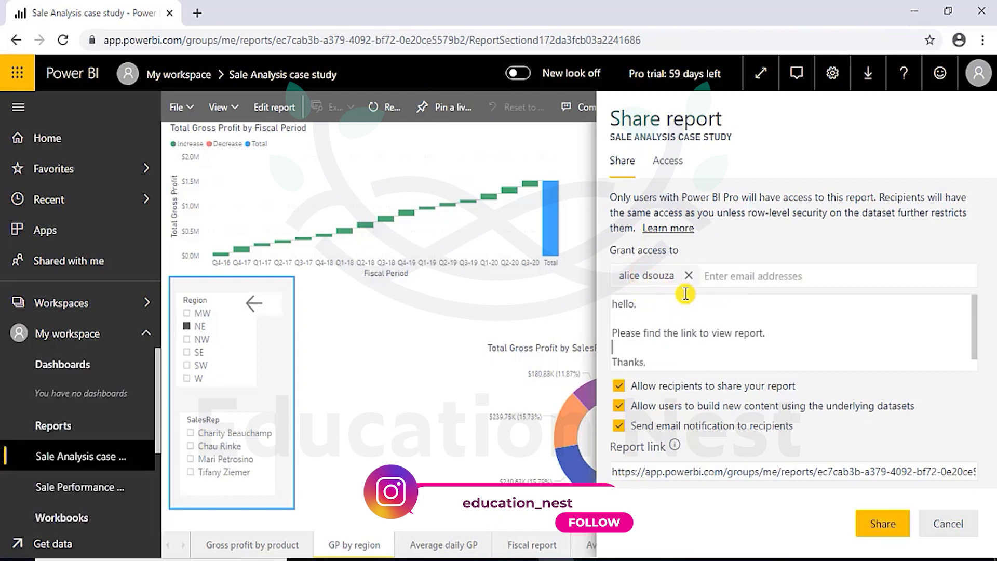
{"action": "left_click", "coordinate": [675, 314]}
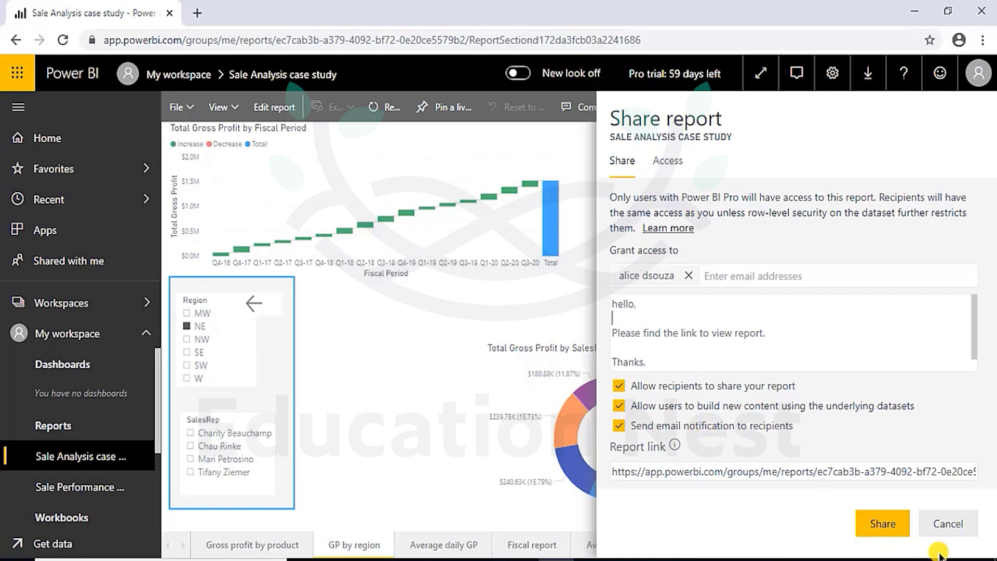
{"action": "left_click", "coordinate": [894, 527]}
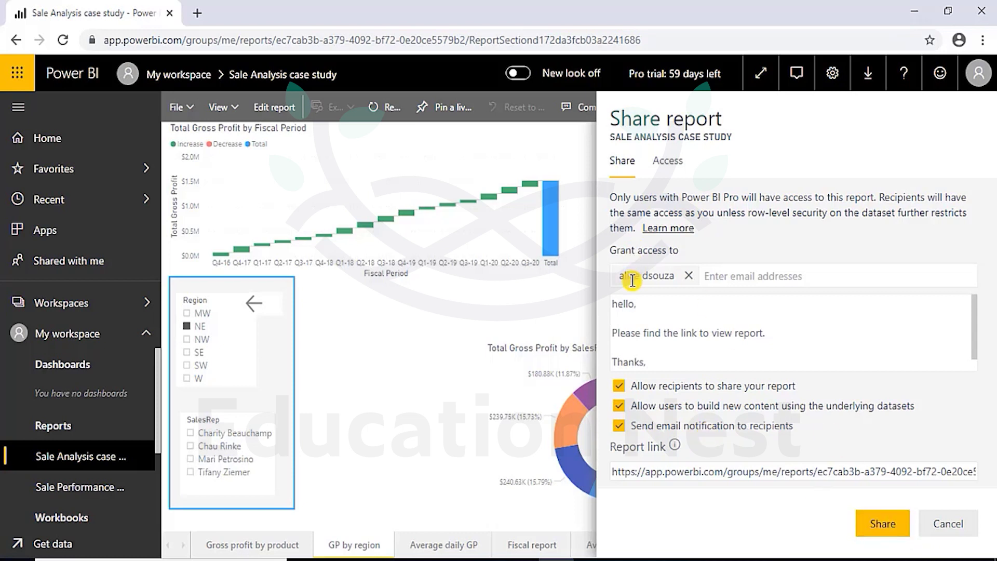
{"action": "left_click", "coordinate": [726, 281]}
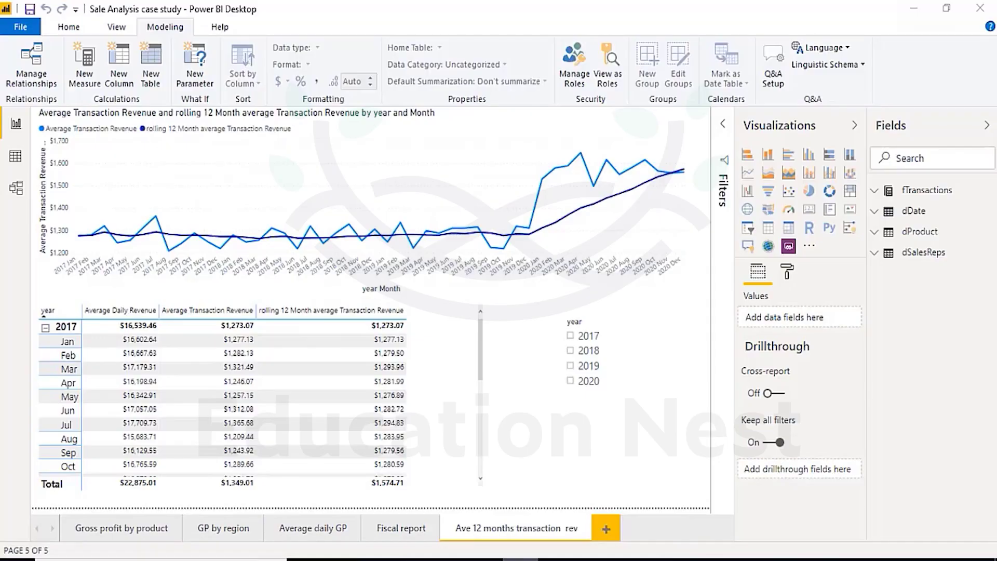
Step: Select Sales2021.csv, Sales2022.csv and Sales2023.csv in the database\add folder
{"action": "left_click", "coordinate": [68, 27]}
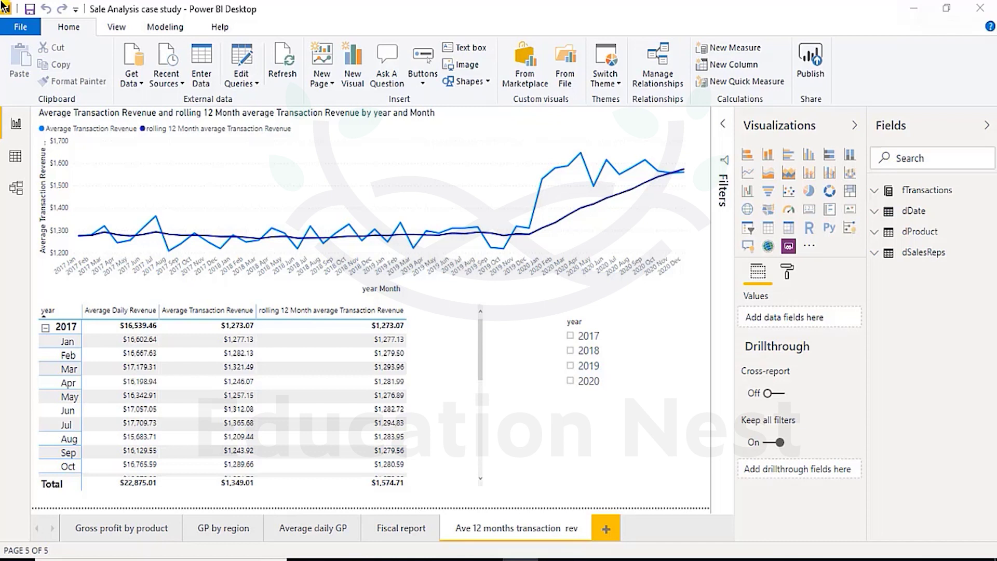
{"action": "key", "text": "alt+Tab"}
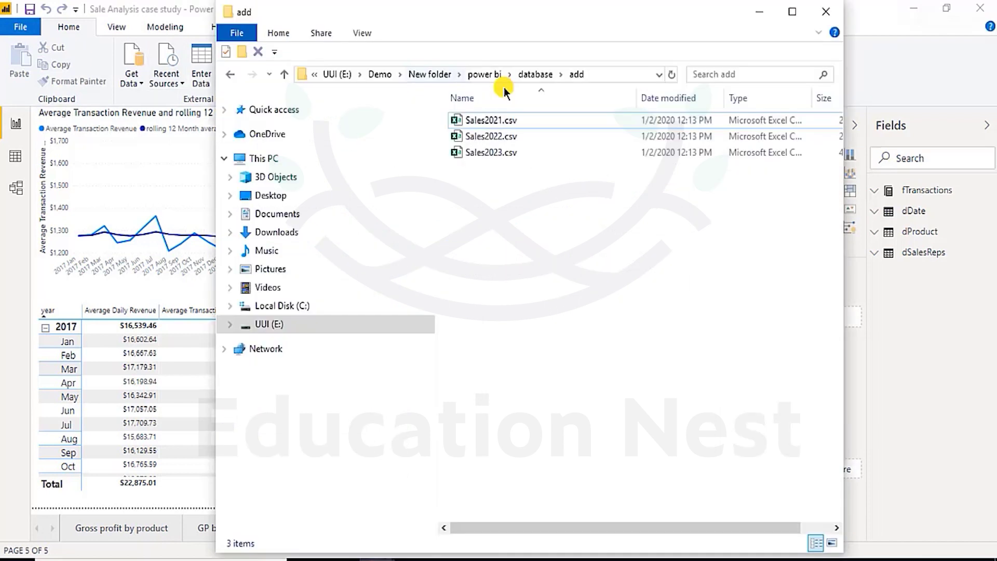
{"action": "left_click", "coordinate": [525, 75]}
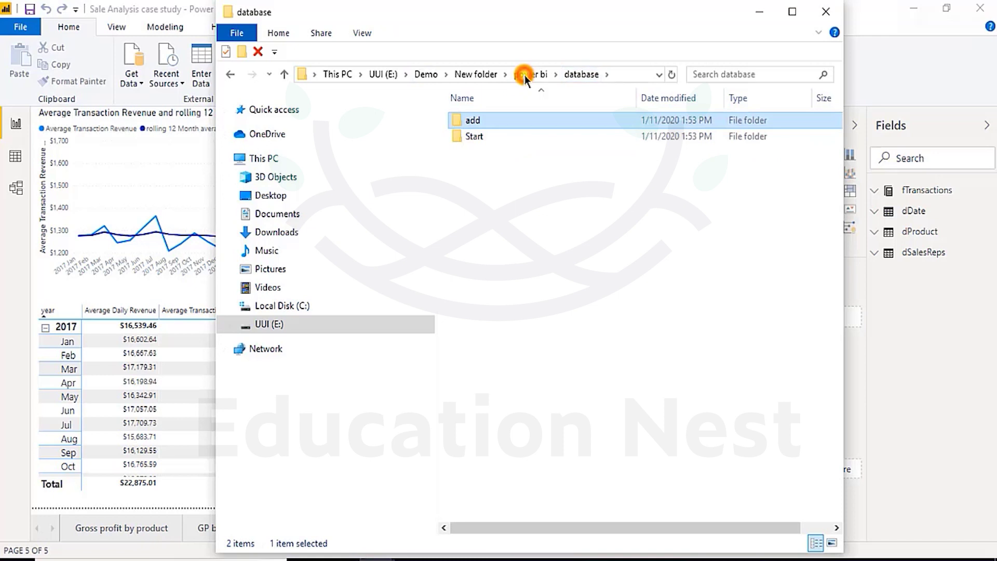
{"action": "double_click", "coordinate": [491, 123]}
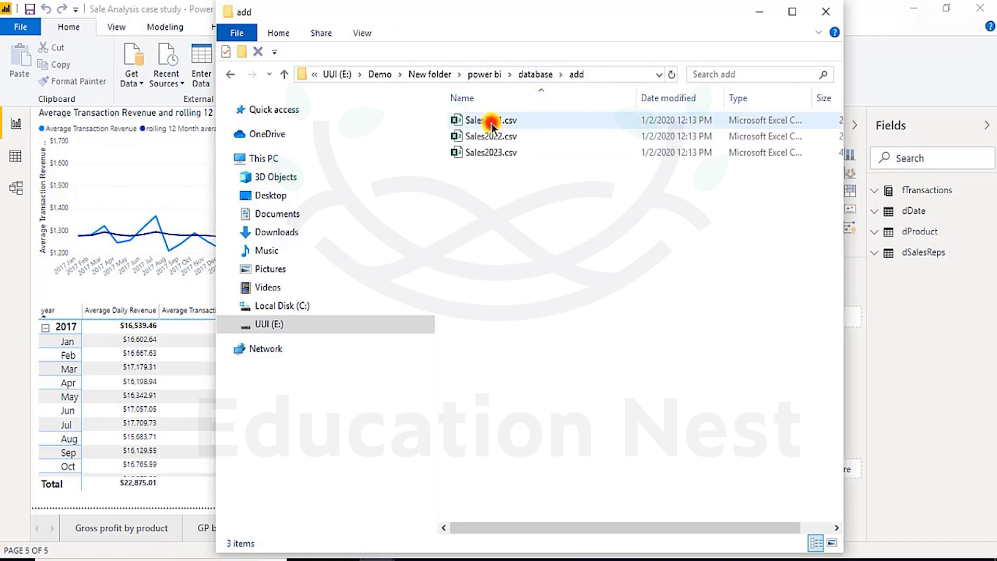
{"action": "left_click", "coordinate": [495, 121]}
{"action": "left_click", "coordinate": [498, 136], "text": "ctrl"}
{"action": "left_click", "coordinate": [500, 151], "text": "ctrl"}
Step: Paste the three CSVs into database\Start and refresh the report data
{"action": "left_click", "coordinate": [530, 75]}
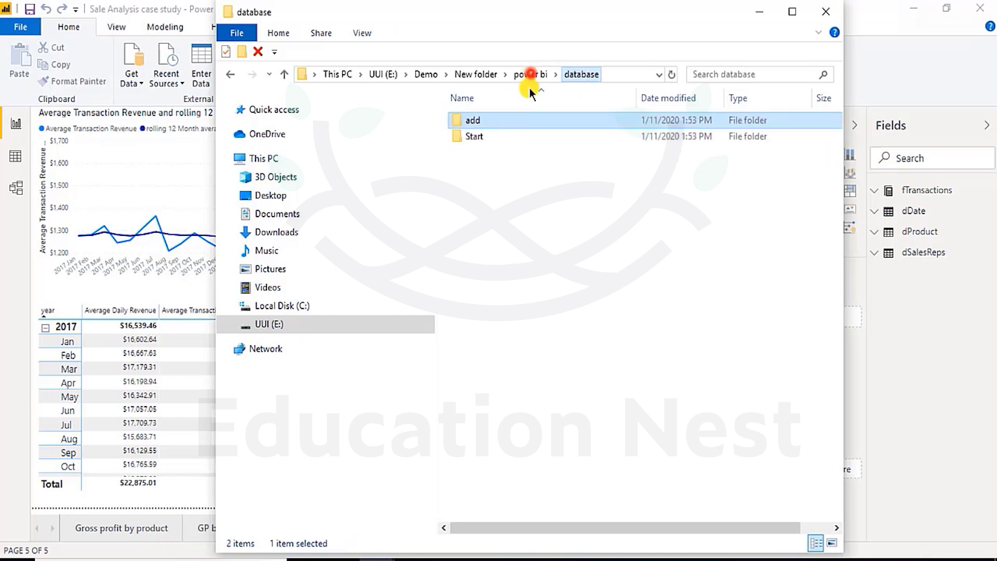
{"action": "double_click", "coordinate": [511, 133]}
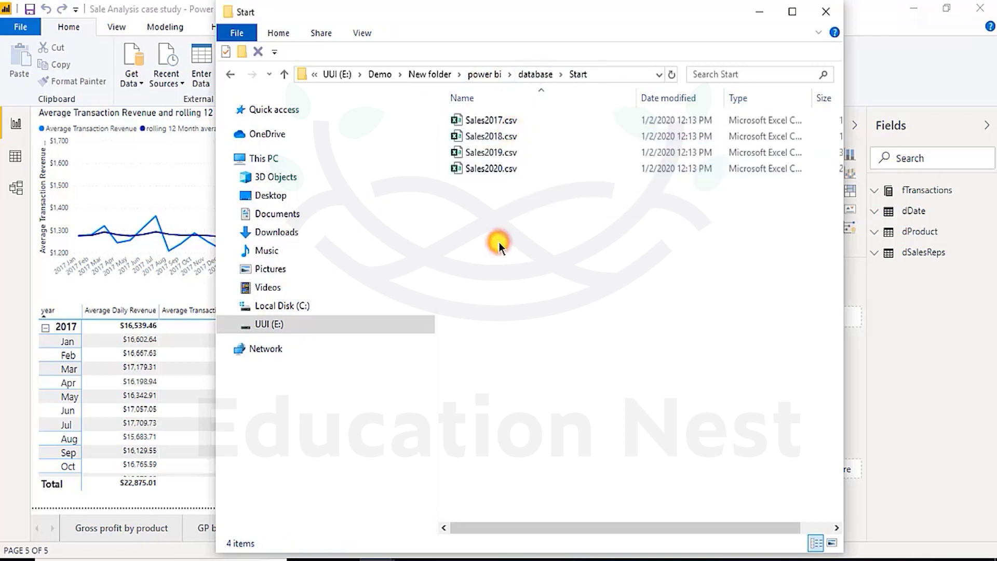
{"action": "key", "text": "ctrl+v"}
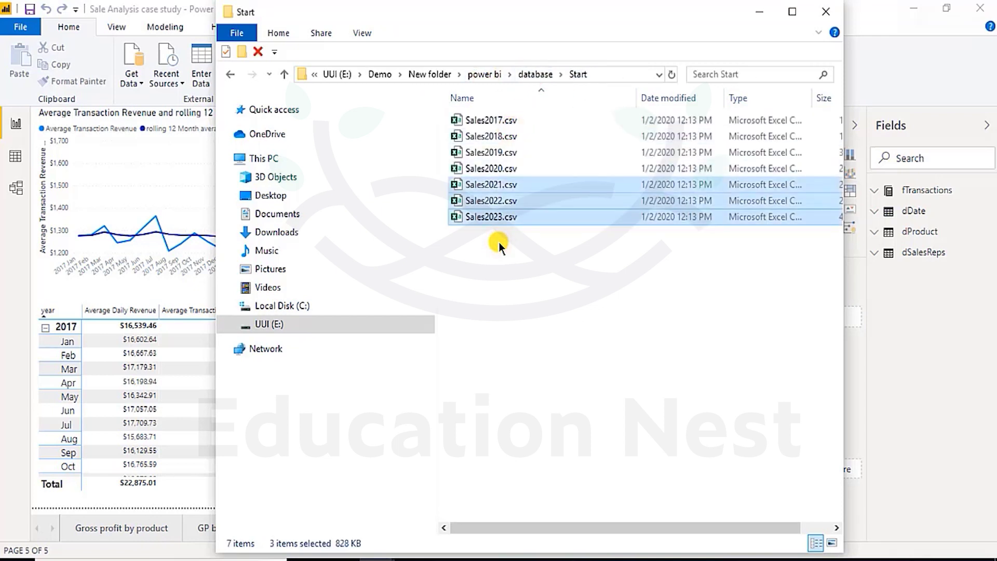
{"action": "left_click", "coordinate": [760, 11]}
{"action": "left_click", "coordinate": [283, 61]}
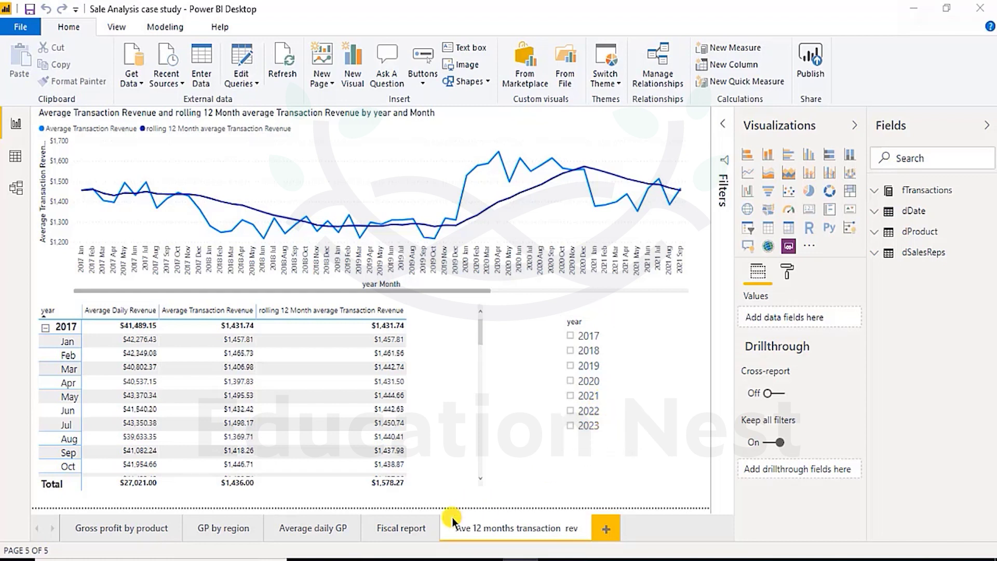
Step: Save and republish the report to My workspace, replacing the existing dataset
{"action": "left_click", "coordinate": [810, 65]}
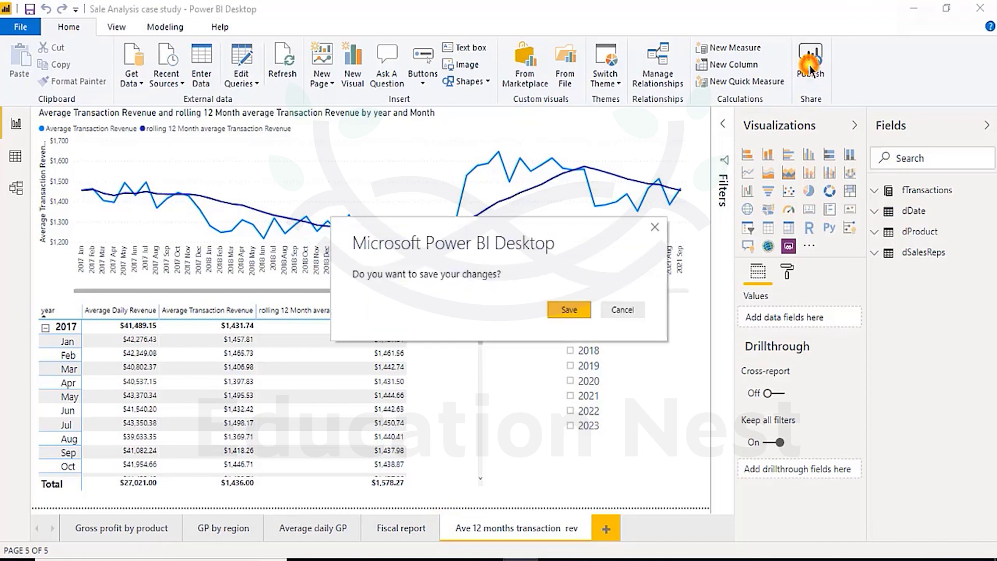
{"action": "left_click", "coordinate": [559, 310]}
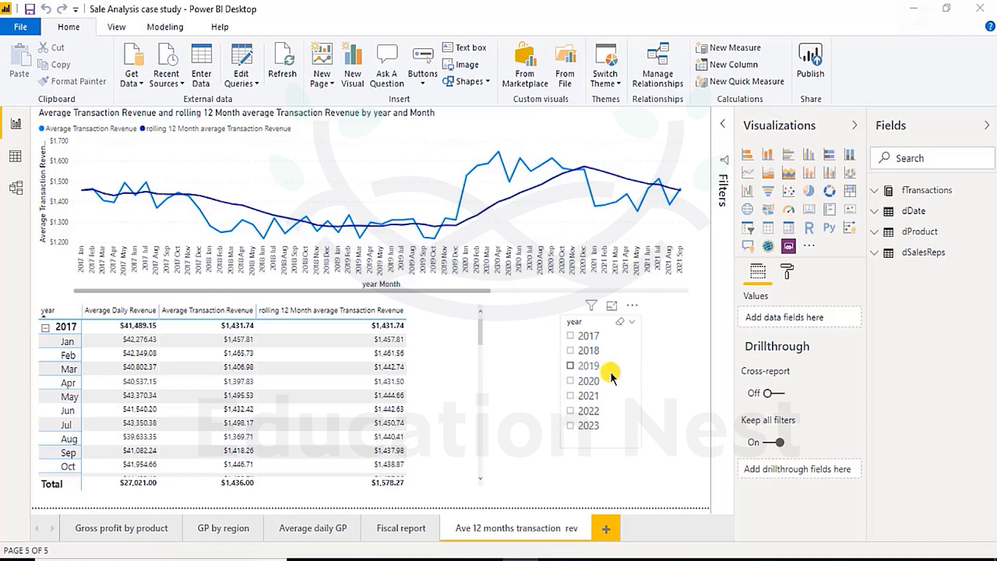
{"action": "left_click", "coordinate": [554, 316]}
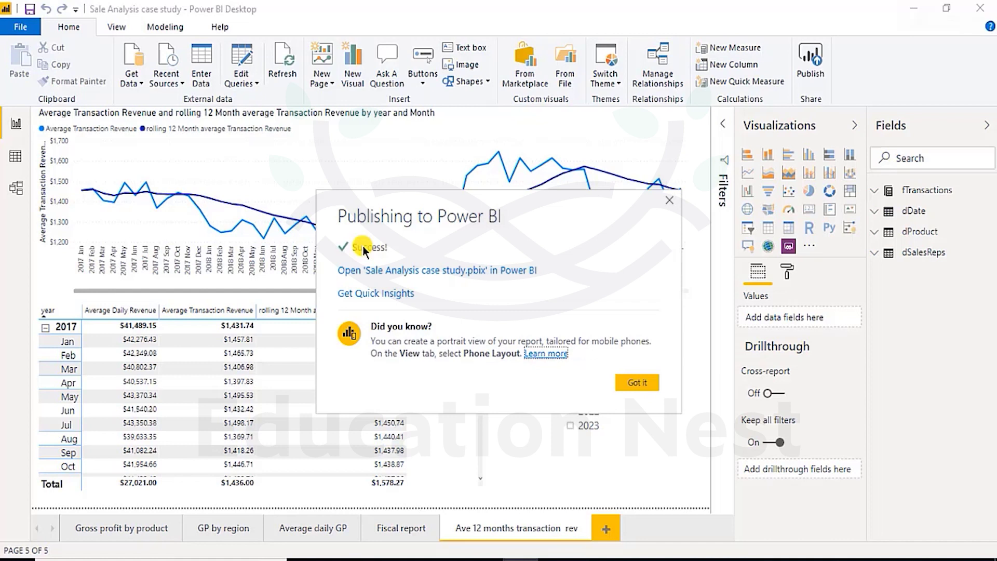
Step: Open the republished report in the browser and view Average daily GP, GP by region and Gross profit by product
{"action": "left_click", "coordinate": [384, 271]}
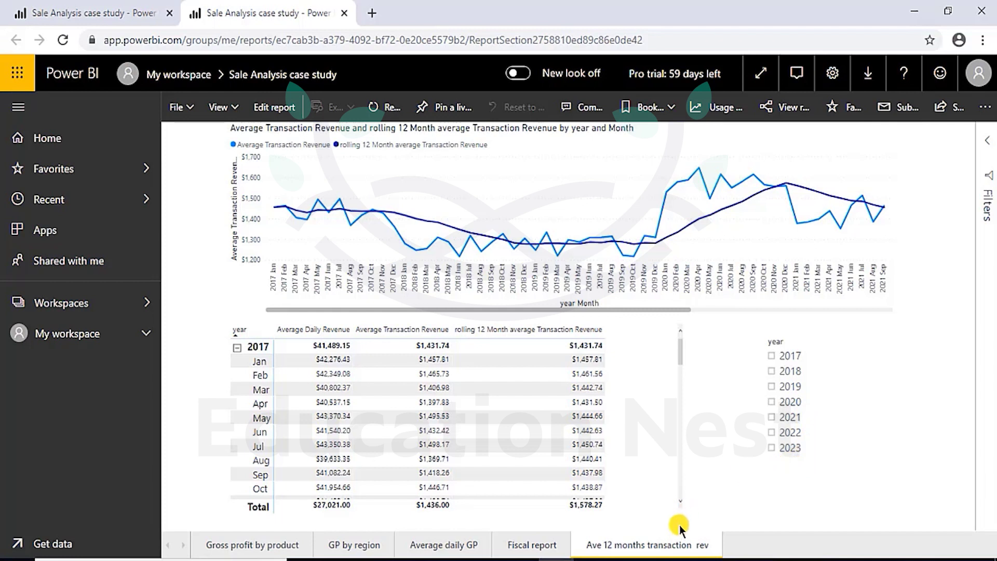
{"action": "left_click", "coordinate": [447, 545]}
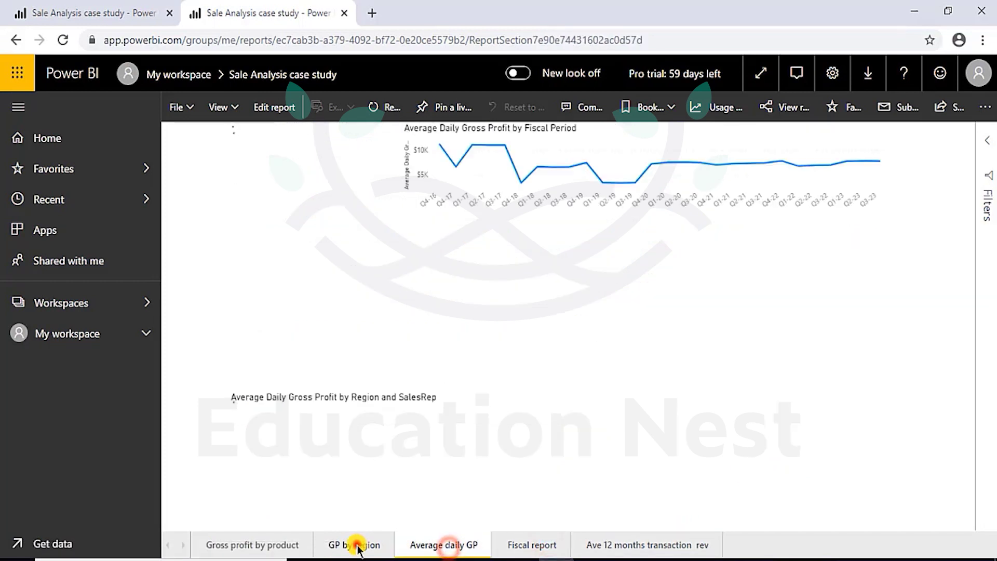
{"action": "left_click", "coordinate": [357, 545]}
{"action": "left_click", "coordinate": [289, 545]}
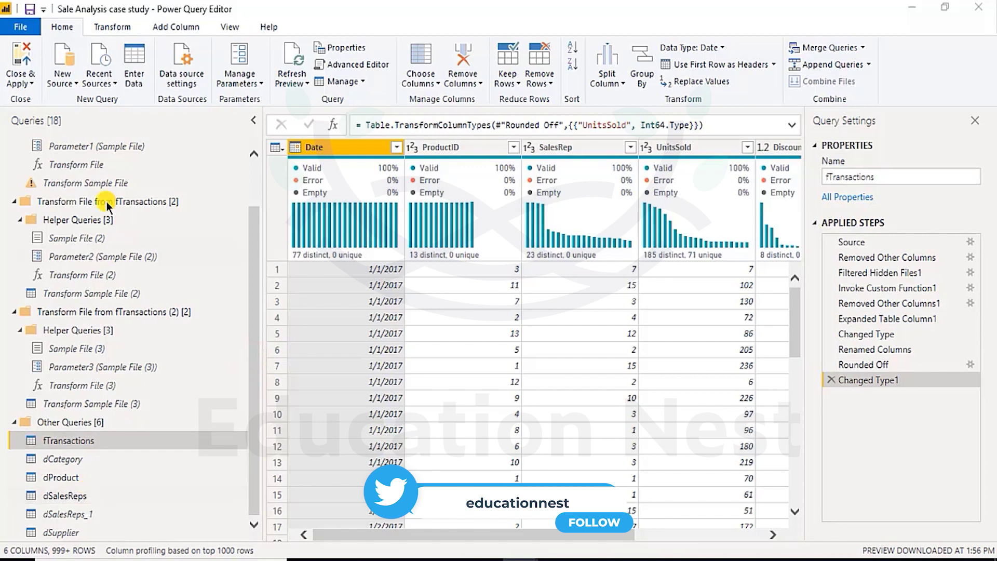
Step: Apply the query changes, inspect fTransactions and dDate data and the model diagram, then return to Report view
{"action": "left_click", "coordinate": [24, 73]}
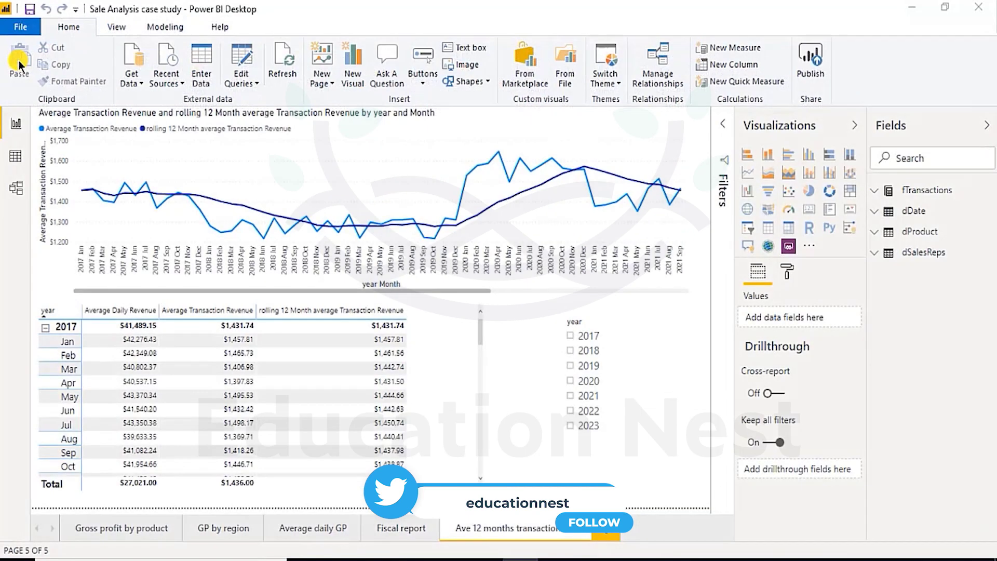
{"action": "left_click", "coordinate": [16, 156]}
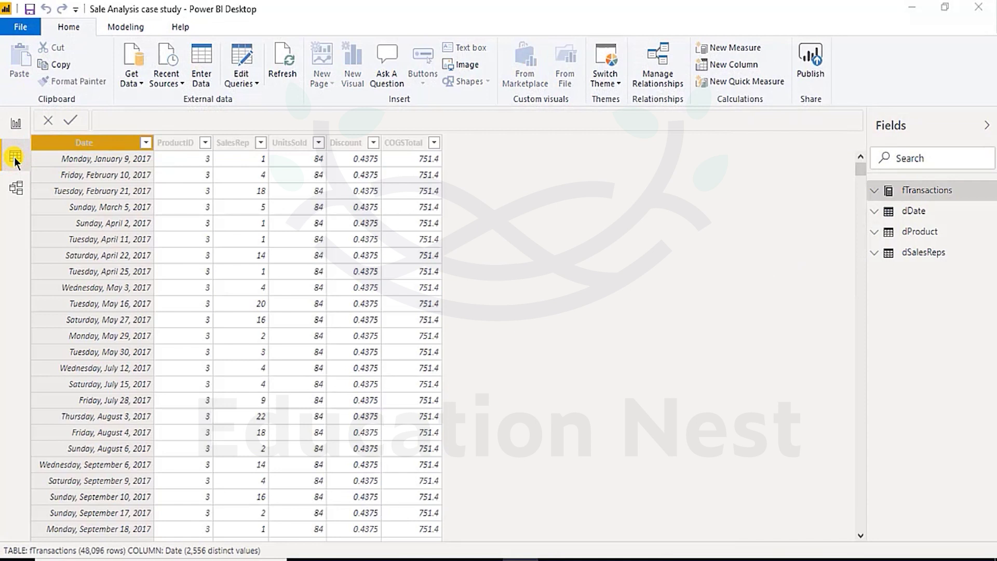
{"action": "left_click", "coordinate": [886, 210]}
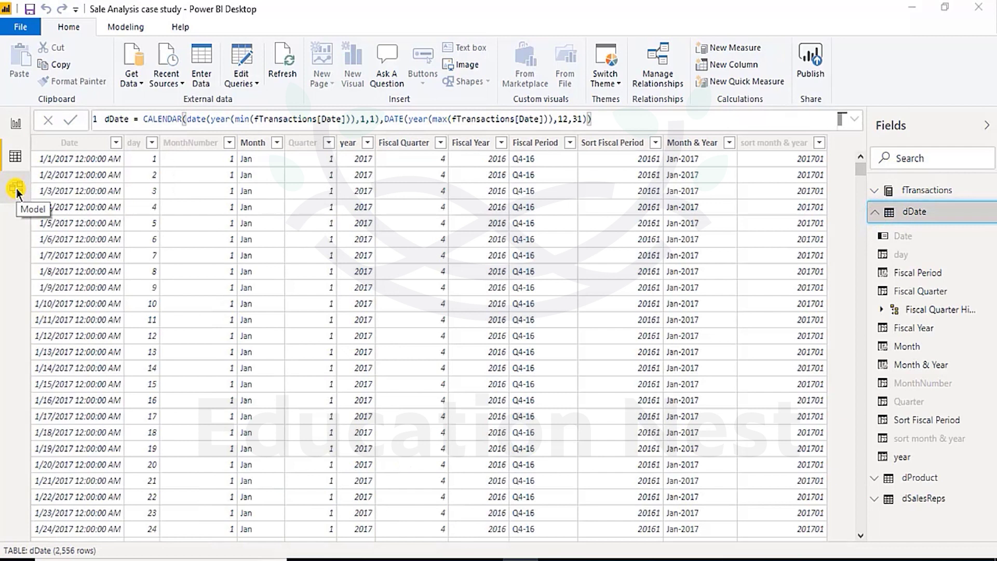
{"action": "left_click", "coordinate": [17, 188]}
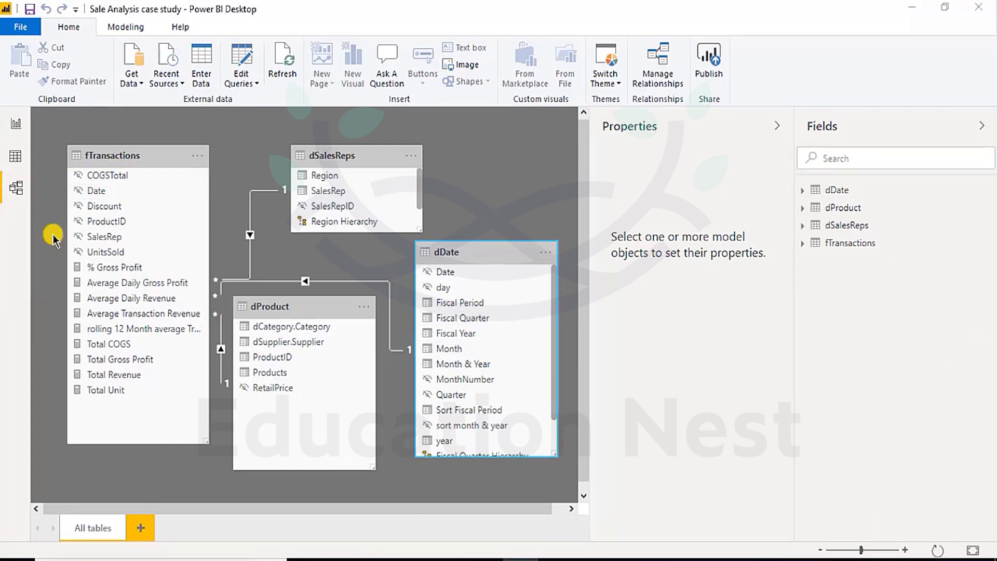
{"action": "left_click", "coordinate": [16, 123]}
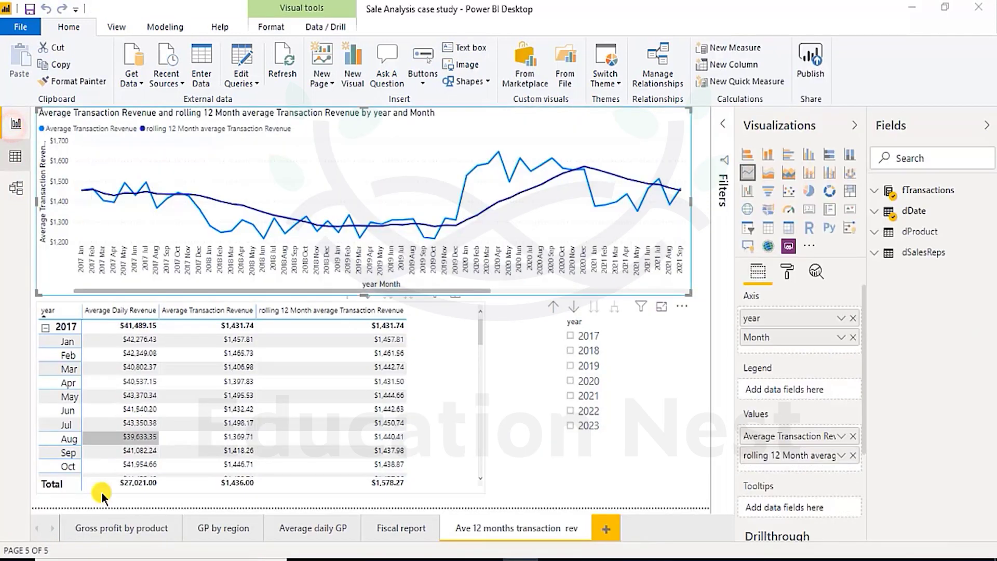